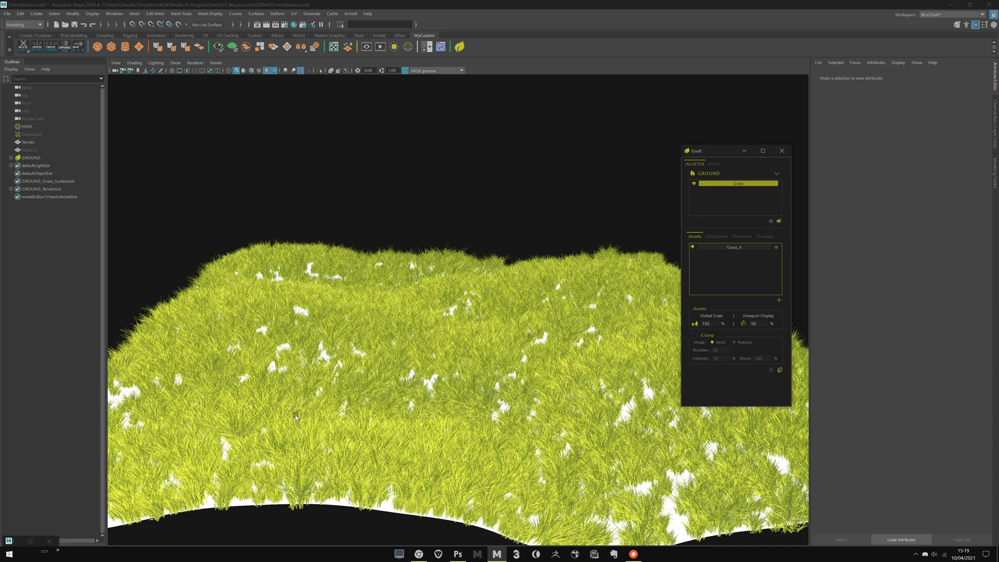
Start an Arnold render of the perspective view and limit it to a rectangular region on the middle of the grass hill
click(380, 46)
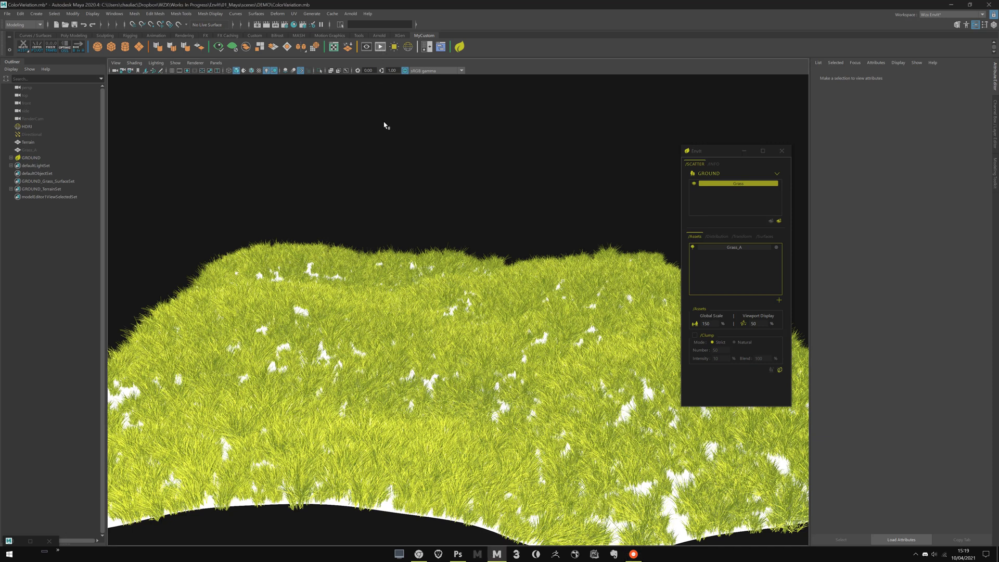
key(ctrl+r)
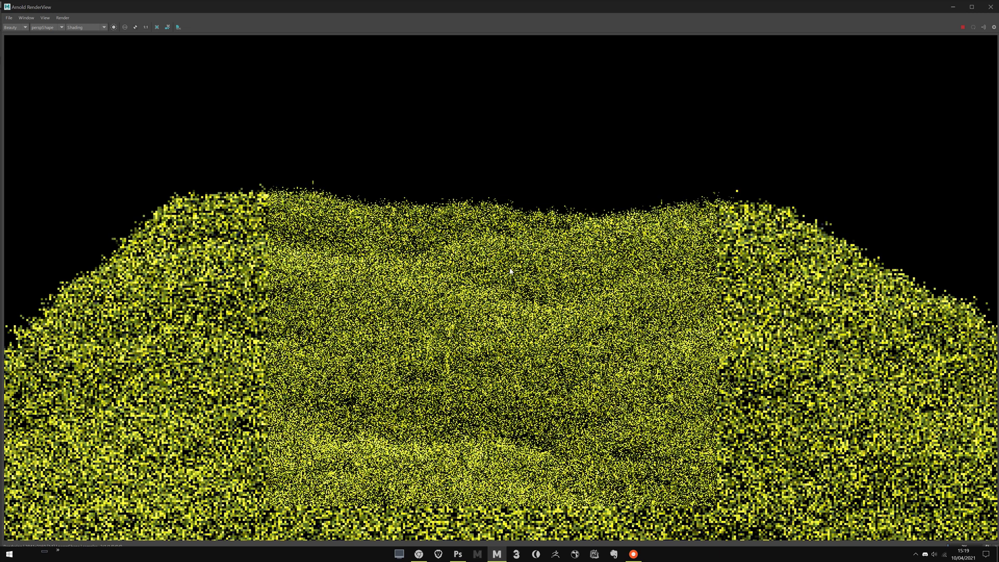
shift+drag(425, 189, 561, 376)
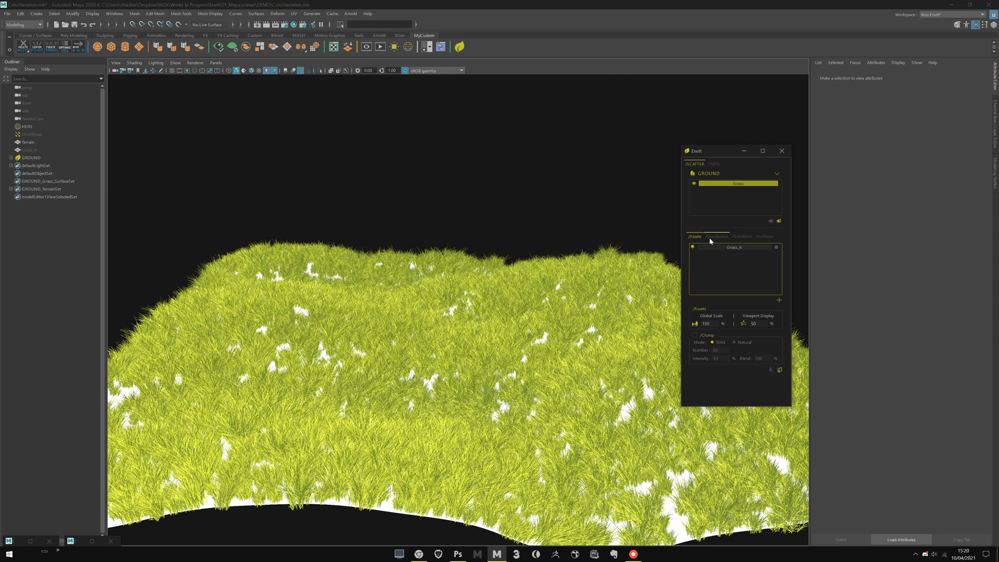
Open the asset attributes of Grass_A and graph its Leaf_shd material network in the Hypershade
click(713, 251)
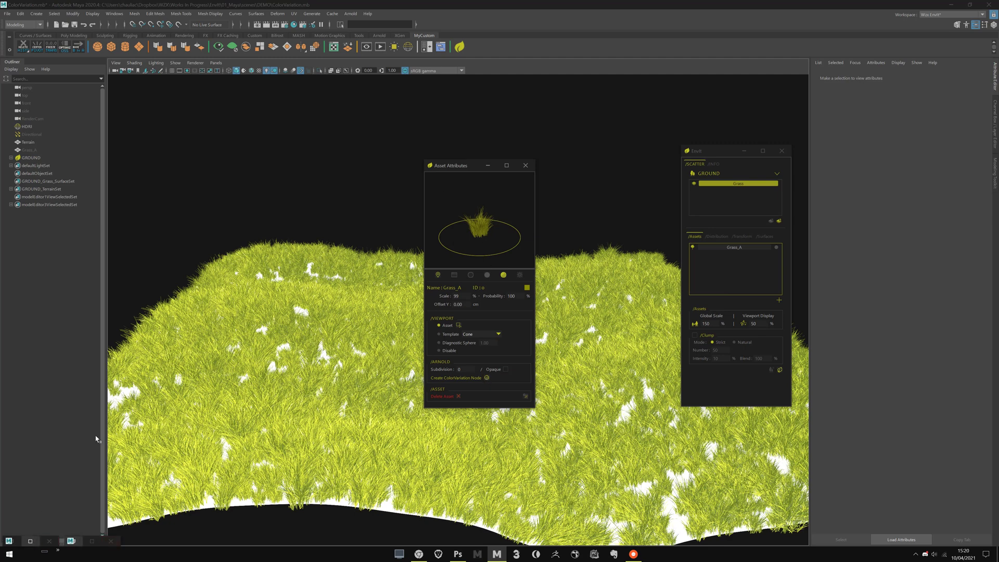
click(293, 24)
drag(592, 107, 695, 264)
click(777, 267)
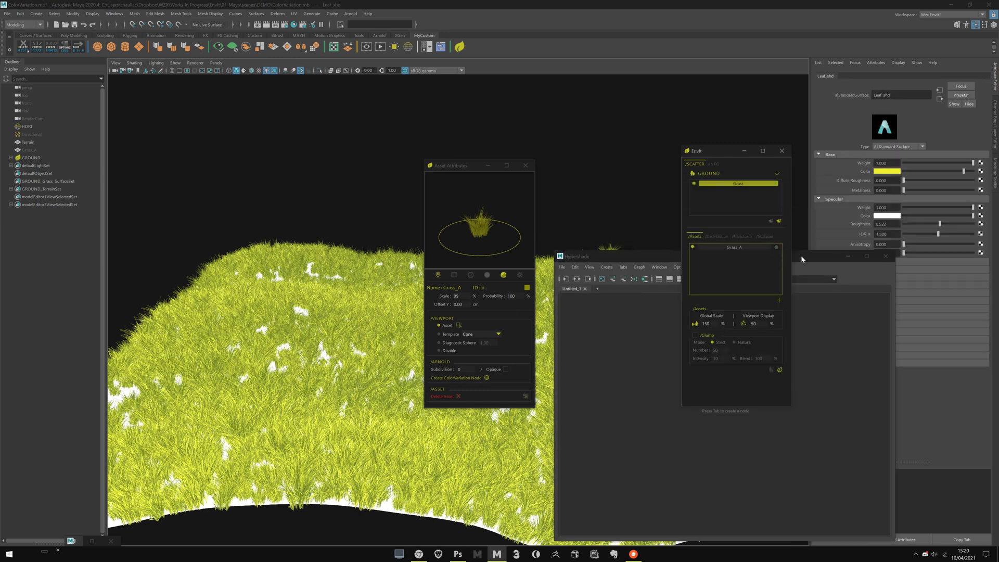
click(781, 251)
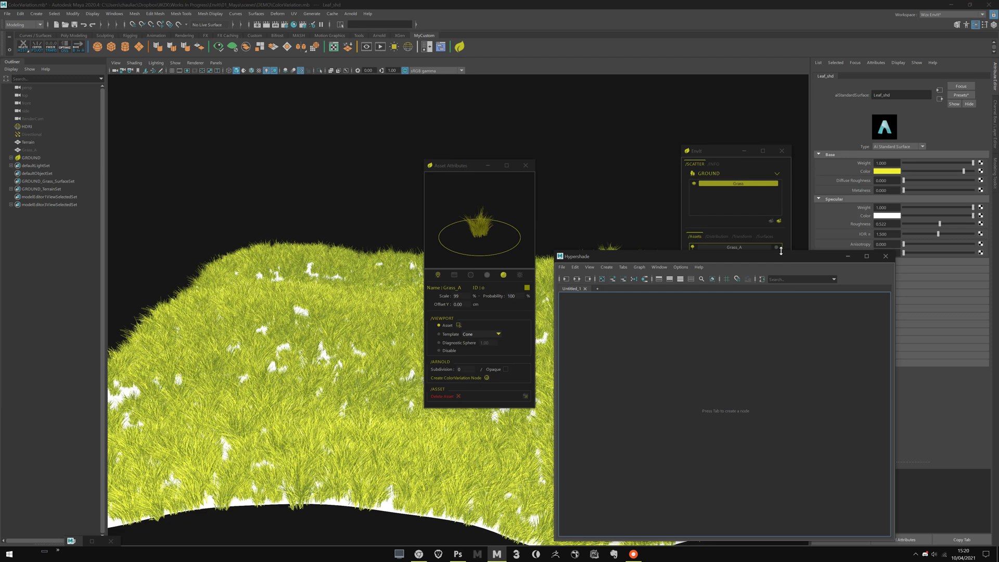
click(779, 249)
click(606, 322)
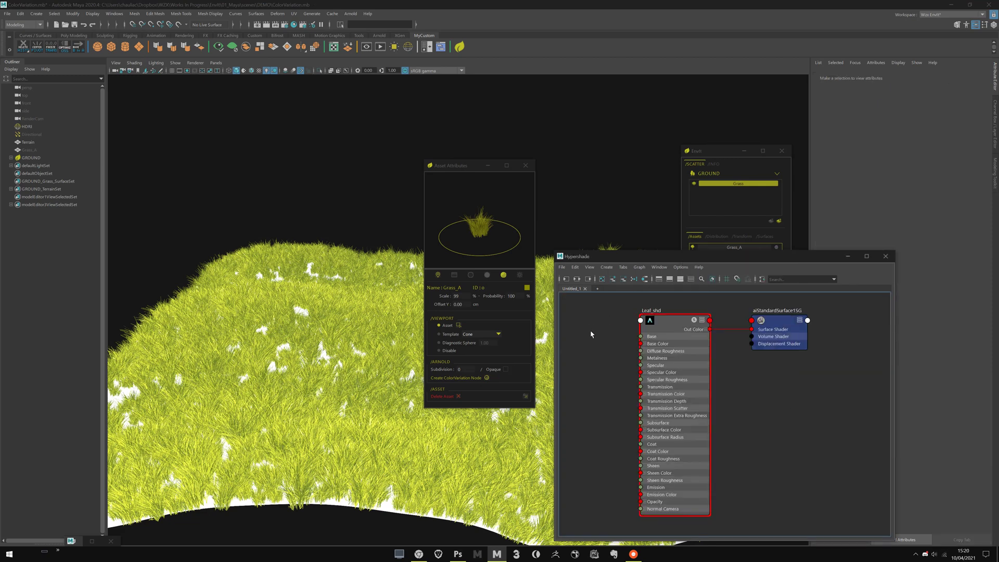
click(778, 249)
click(666, 296)
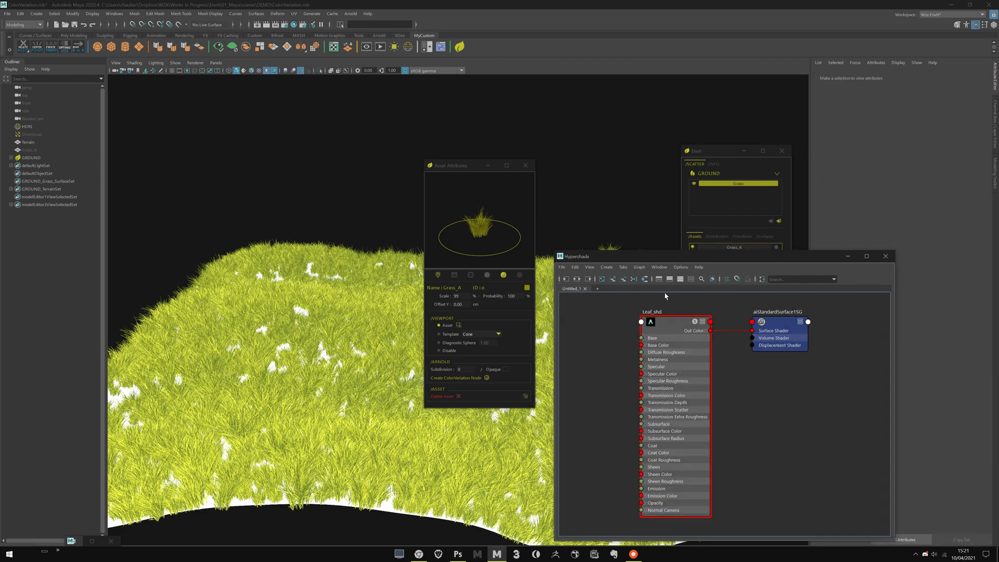
Reposition the Hypershade to make room beside Leaf_shd and create a ColorVariation node for the Grass_A asset
drag(665, 254, 660, 235)
scroll(767, 387, down, 3)
alt+middle_drag(720, 355, 746, 364)
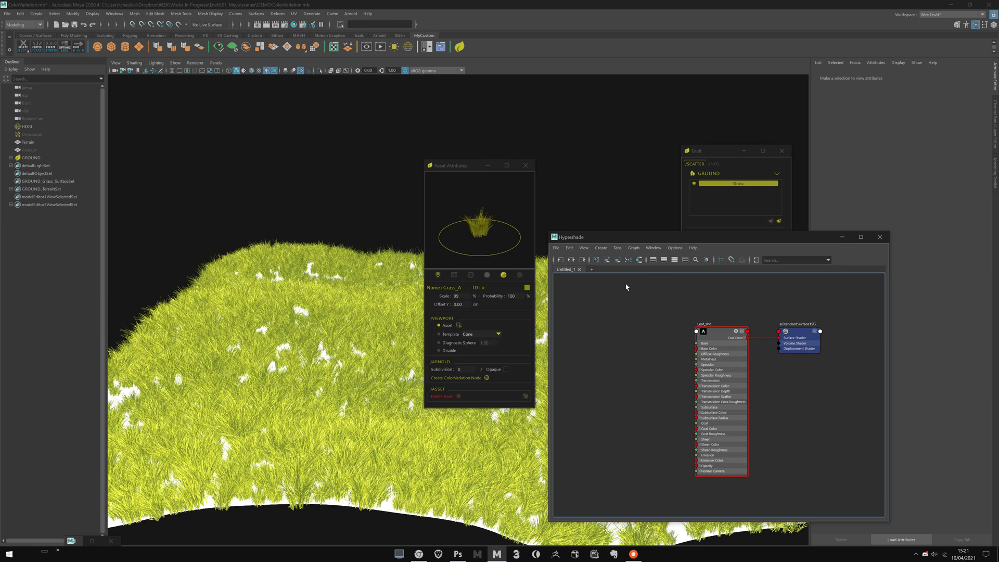
drag(620, 238, 617, 236)
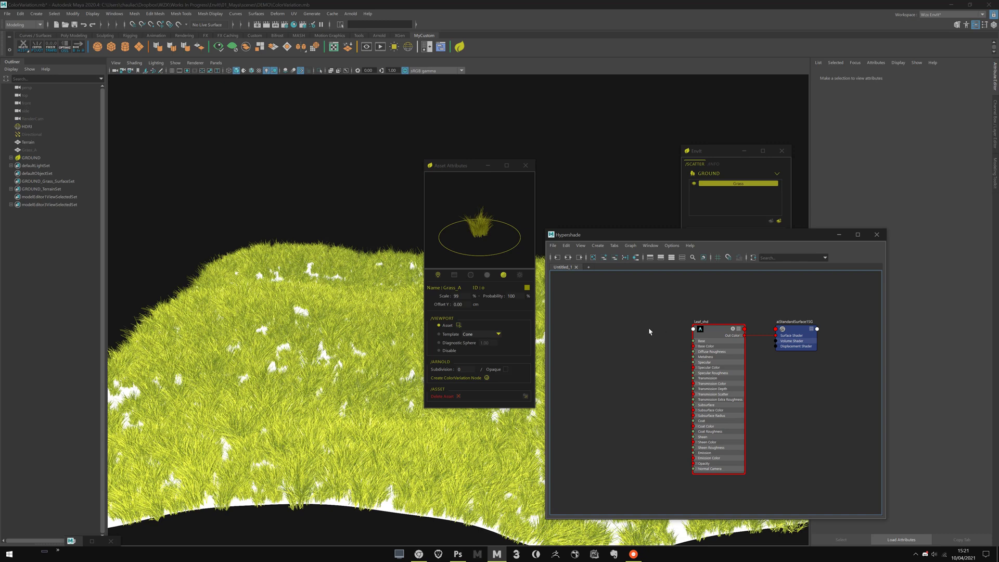
alt+middle_drag(667, 303, 690, 313)
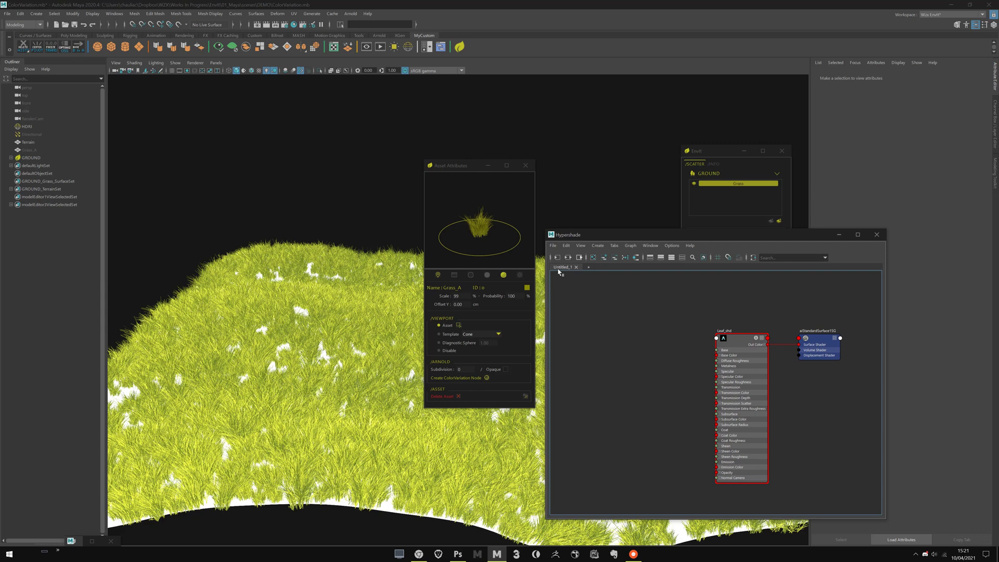
click(487, 379)
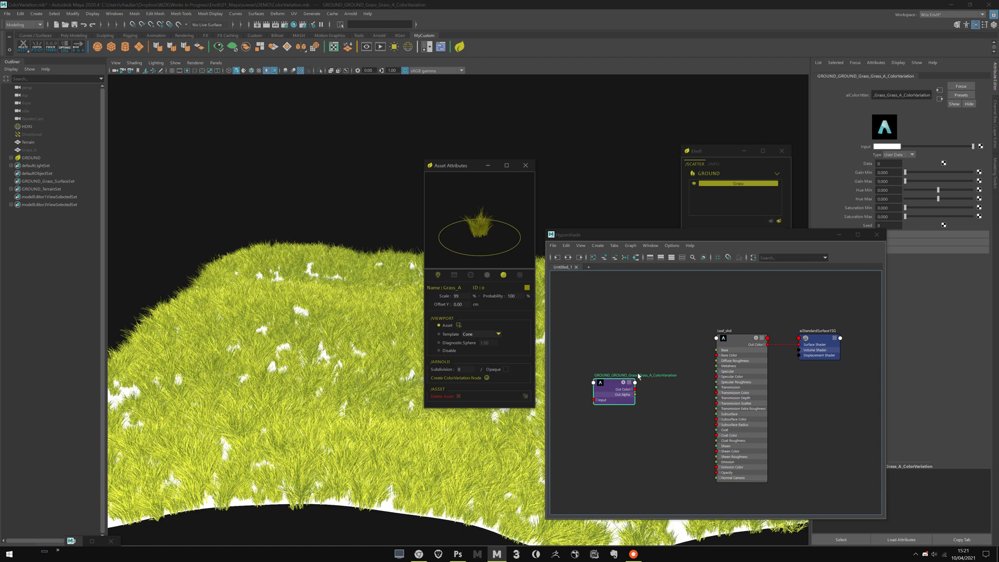
Examine the full name of the new color variation node up close, without renaming it
alt+middle_drag(638, 376, 670, 352)
alt+right_drag(602, 329, 648, 346)
scroll(648, 346, up, 3)
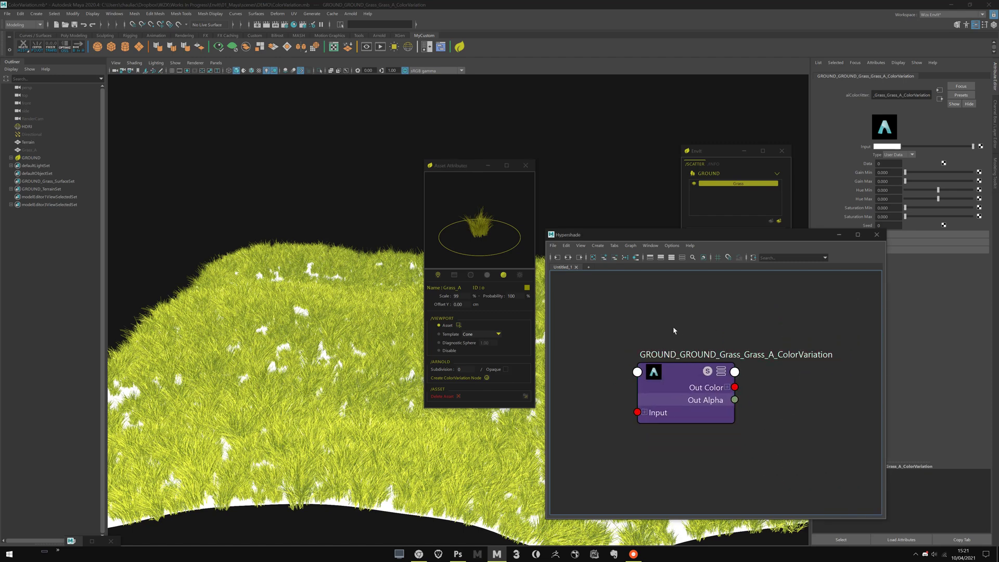
double_click(651, 356)
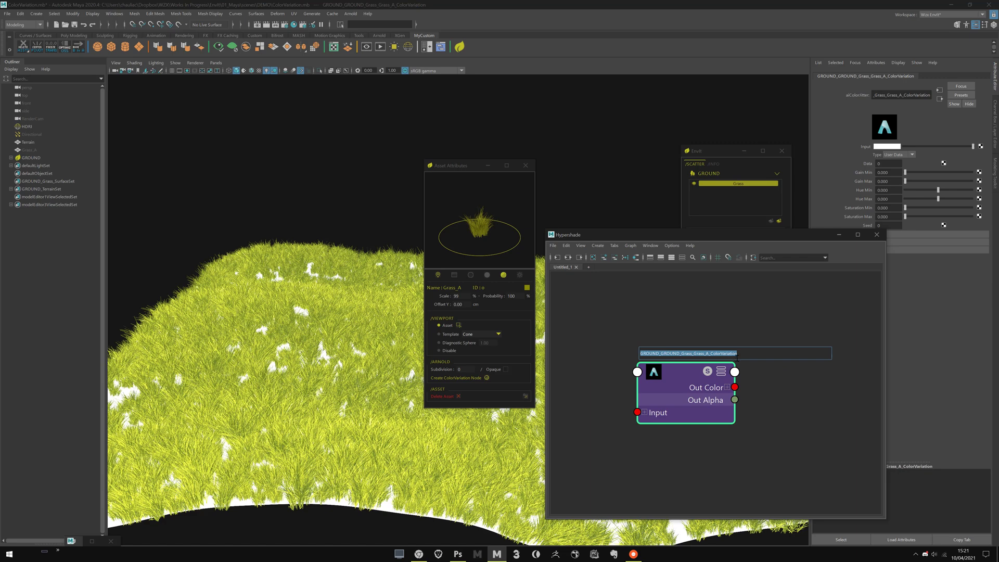
click(708, 322)
double_click(646, 356)
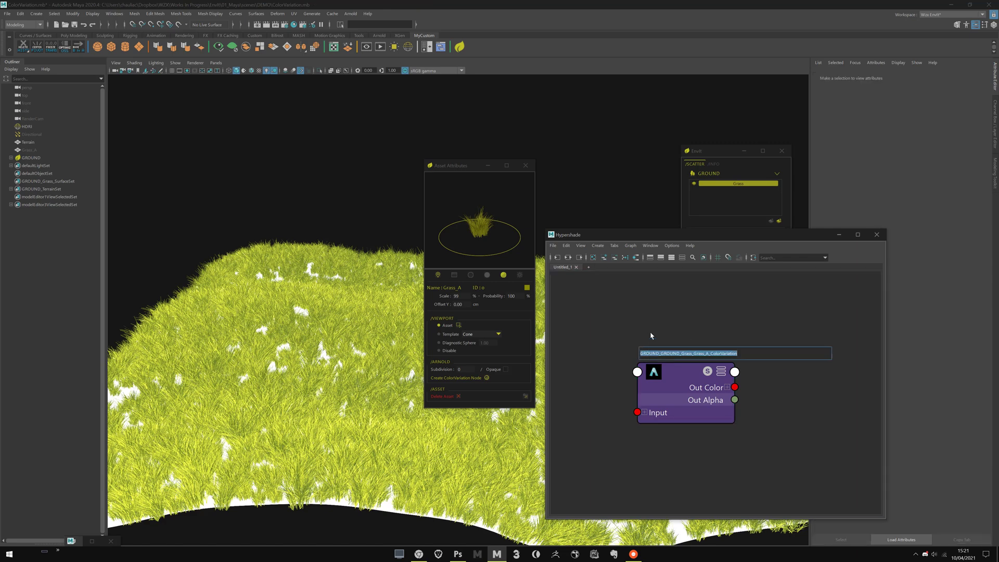
click(651, 337)
click(681, 377)
Place the color variation node beside Leaf_shd and set its Type to Object
alt+right_drag(796, 394, 745, 393)
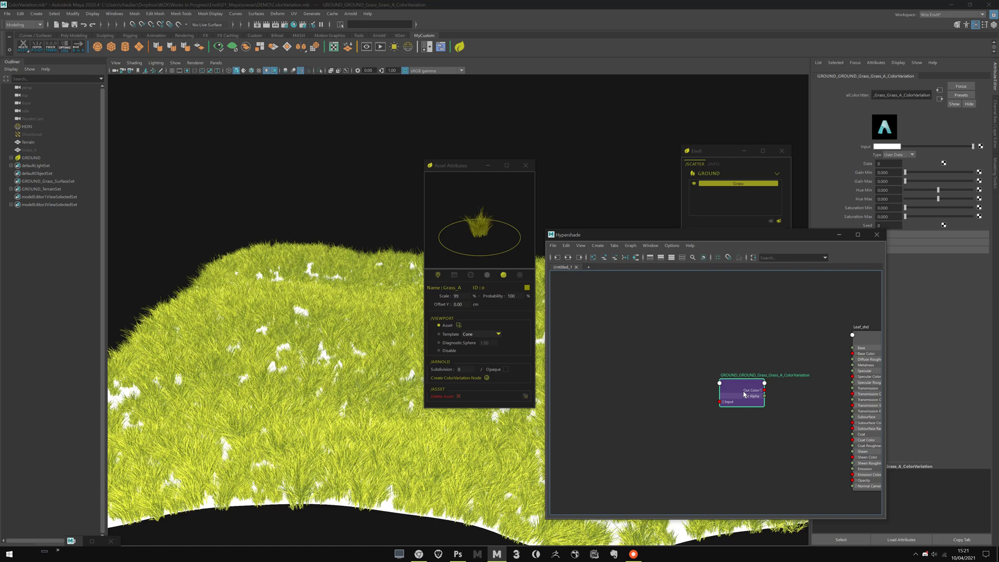
alt+middle_drag(771, 404, 646, 405)
alt+right_drag(646, 405, 661, 404)
drag(633, 383, 676, 352)
drag(767, 239, 784, 282)
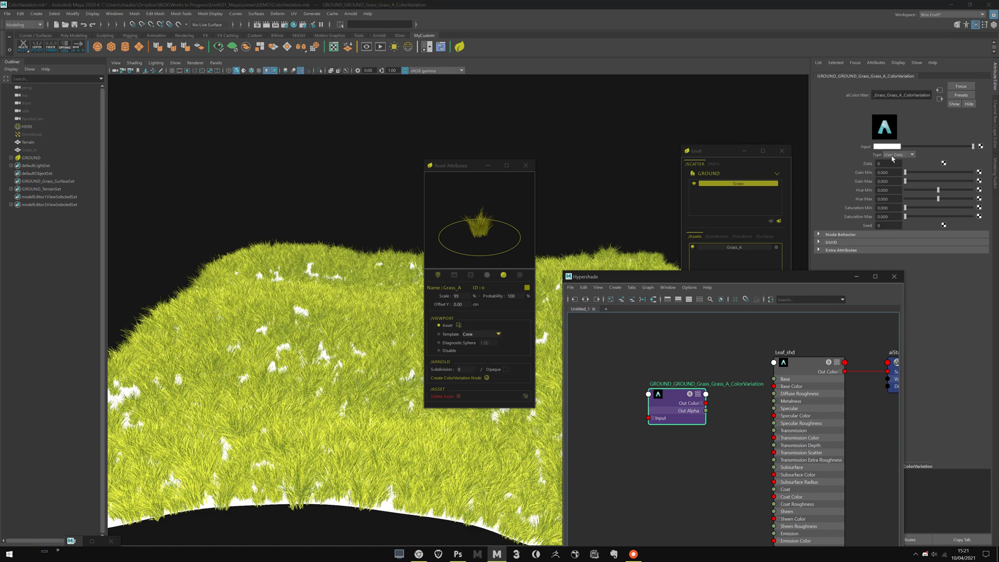
click(893, 156)
click(892, 180)
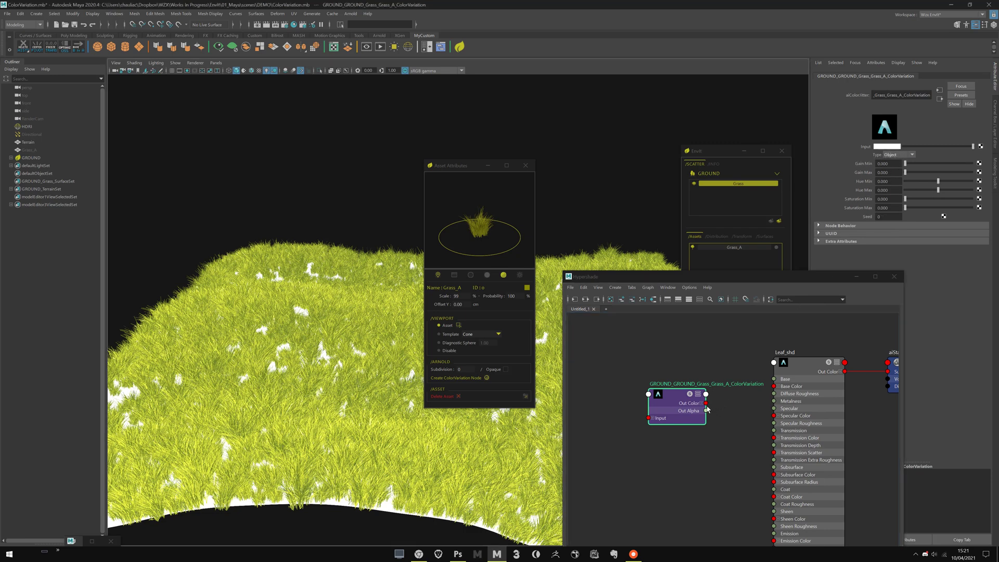
Bring up Leaf_shd's yellow base color in the color picker and switch the picker to HSV mode
click(783, 359)
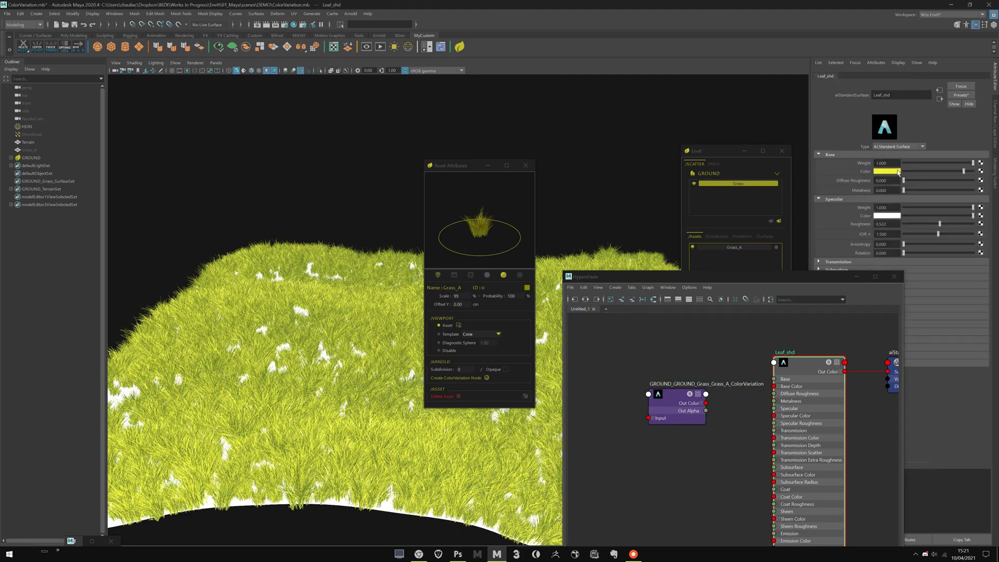
click(888, 172)
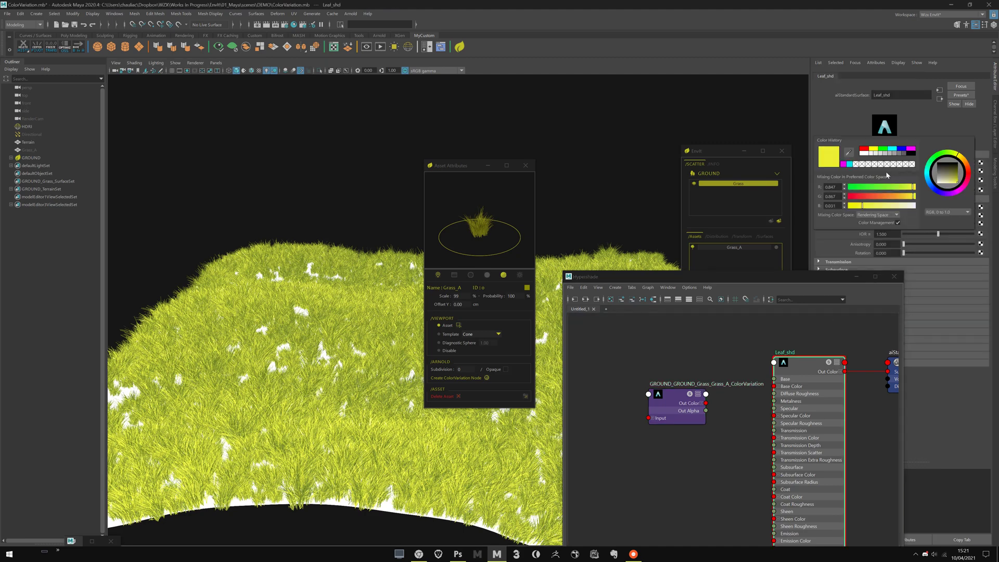
click(844, 185)
click(945, 212)
click(937, 231)
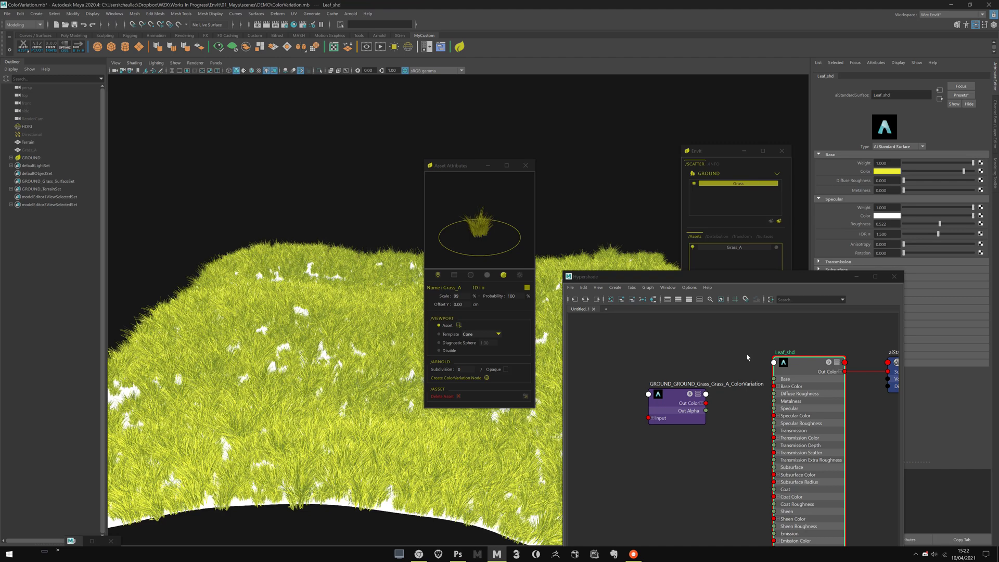
click(887, 172)
click(761, 379)
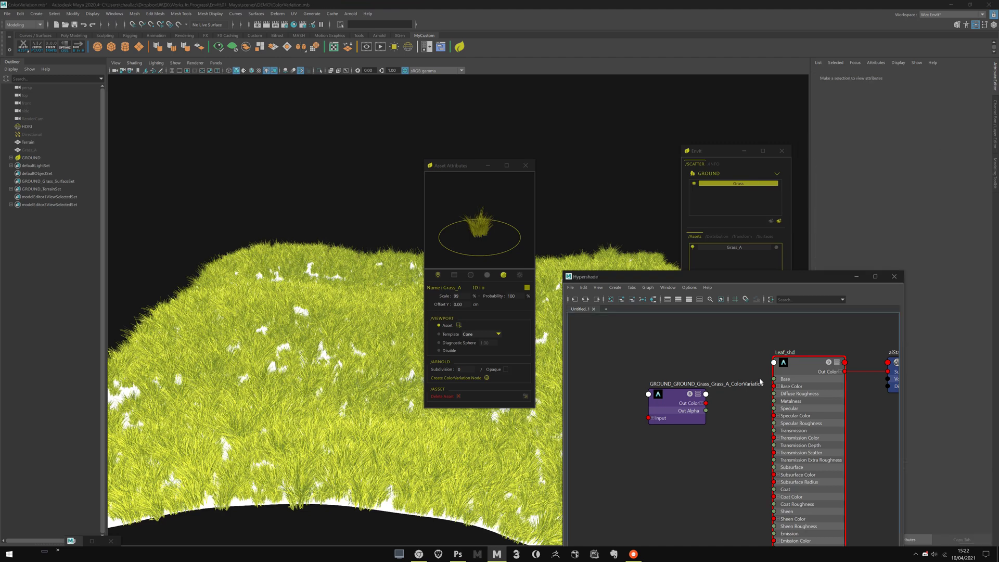
Connect the color variation node's Out Color to Leaf_shd's Base Color and move the node up level with that input
drag(706, 403, 774, 387)
drag(682, 406, 701, 386)
click(625, 395)
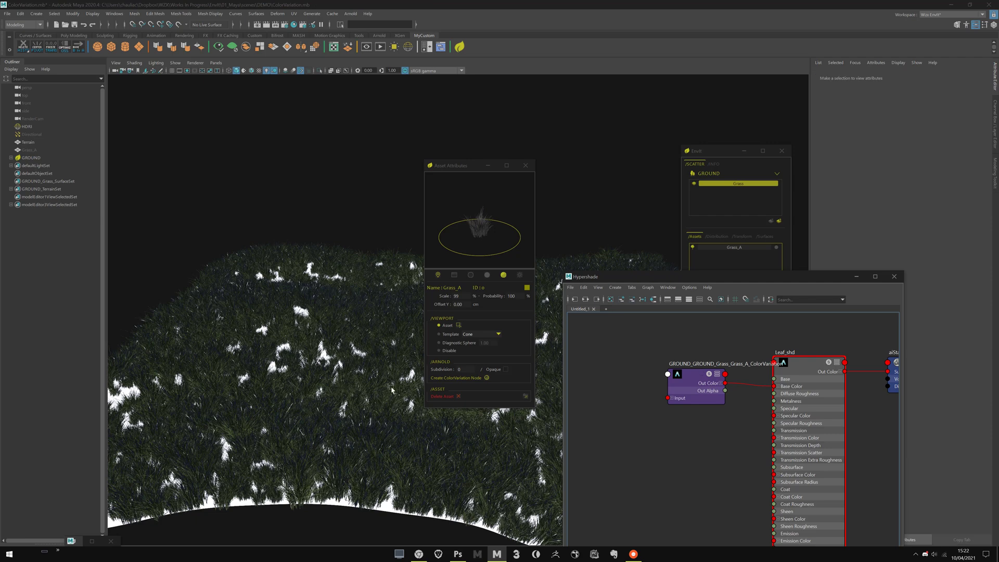
Select the color variation node, restart the Arnold render, and arrange the RenderView so region, node graph and node attributes are visible together
click(715, 370)
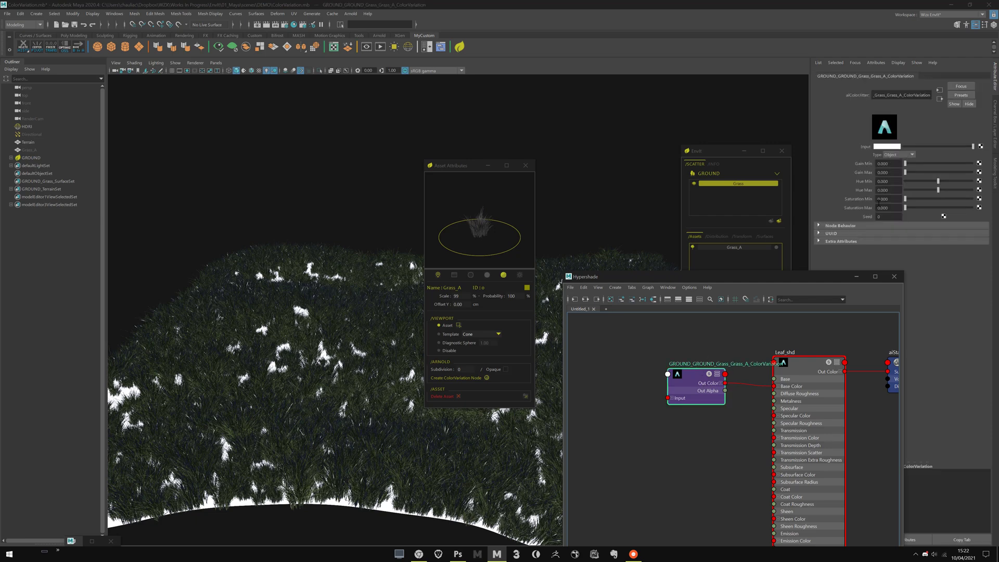
click(380, 47)
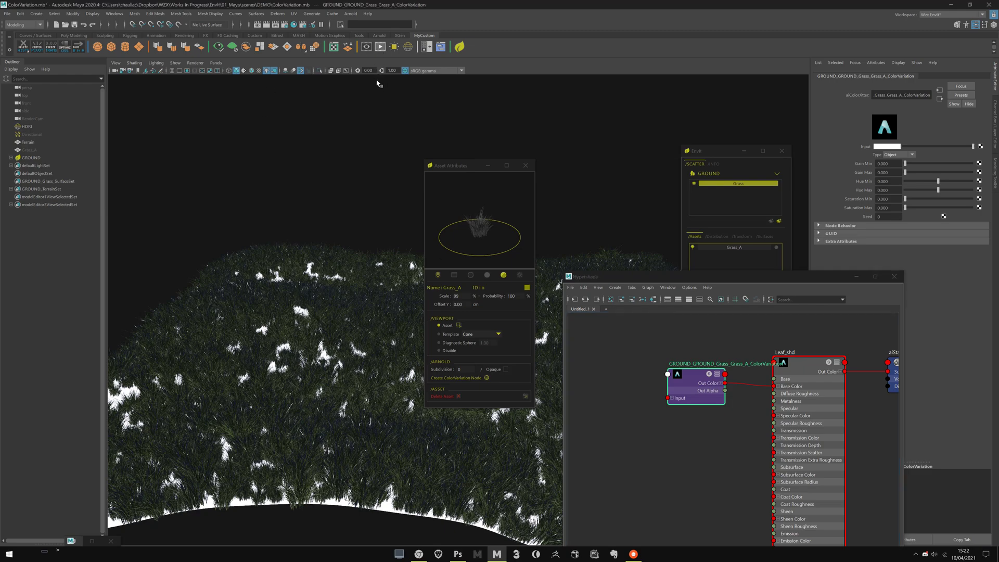
click(92, 541)
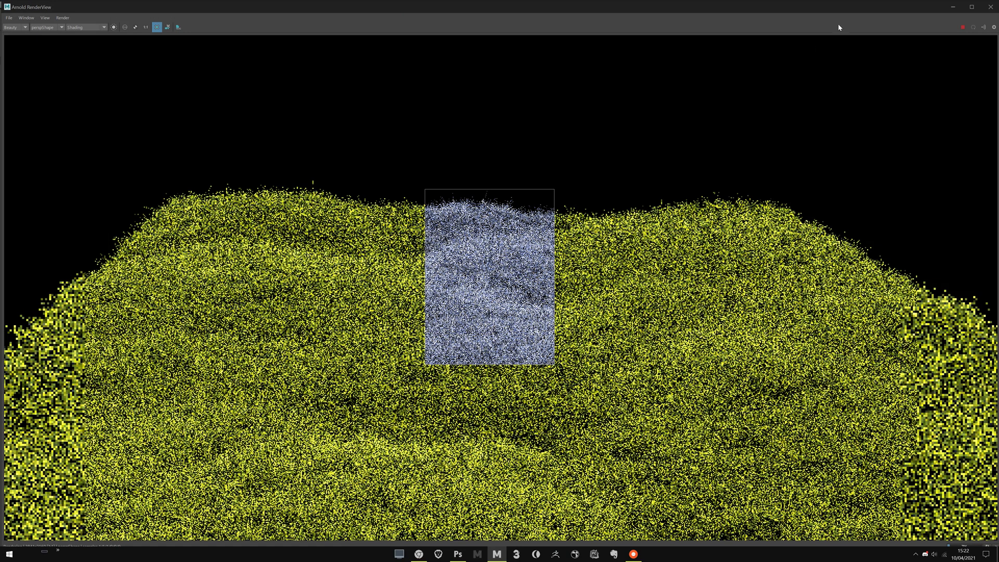
drag(865, 7, 598, 66)
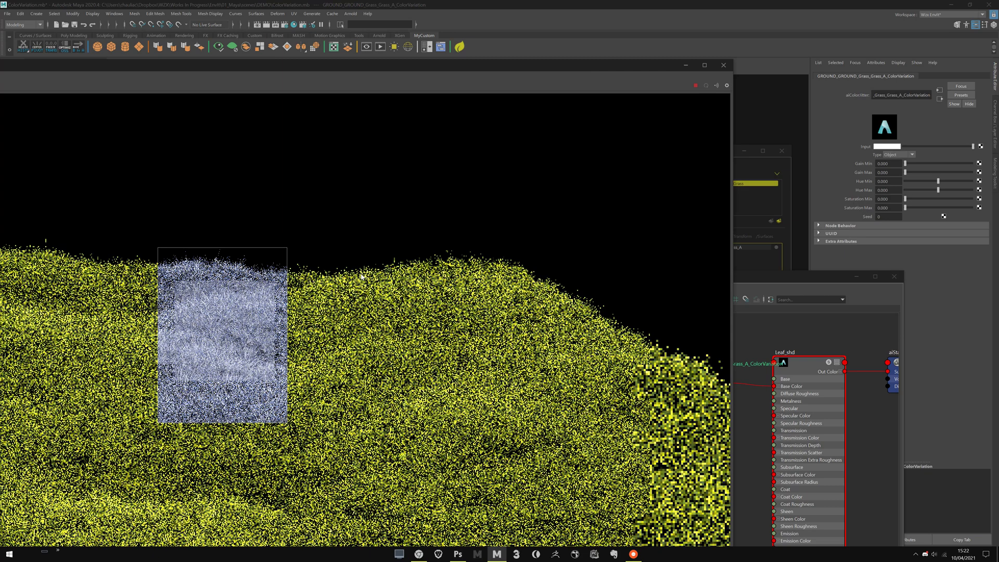
middle_drag(361, 276, 674, 234)
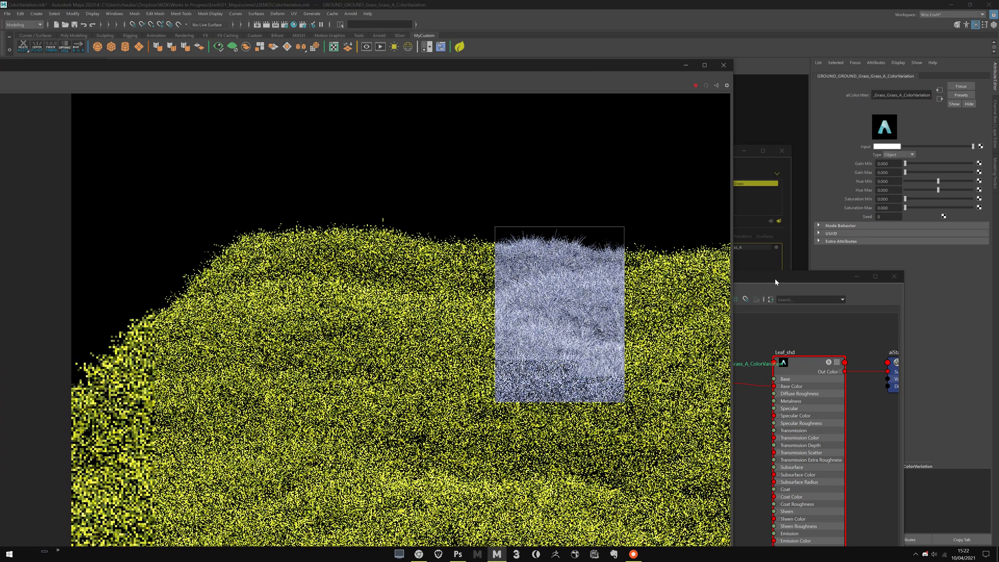
click(786, 287)
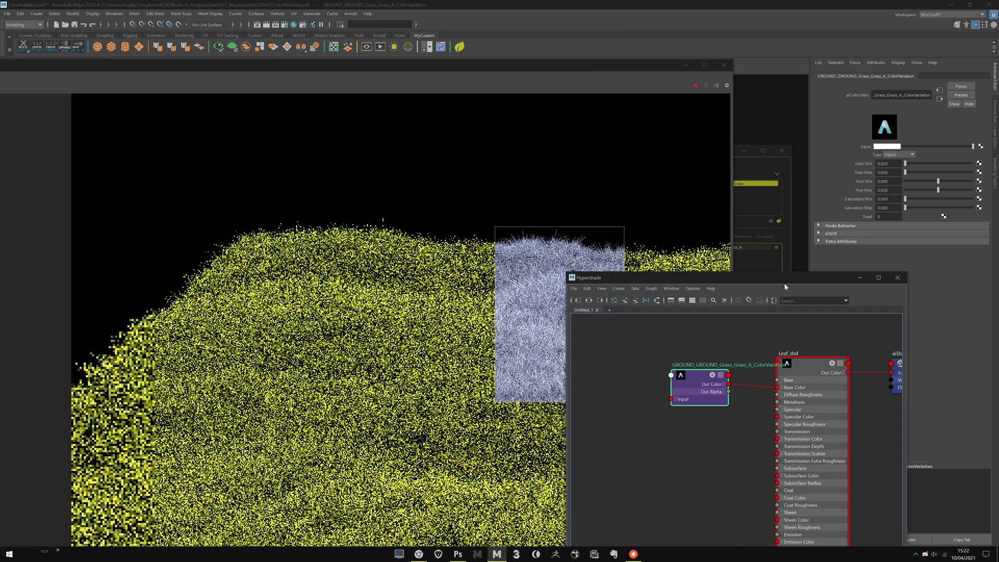
drag(786, 287, 794, 295)
Set the color variation node's Input color to the leaf yellow stored in the color history and keep the render region in view
click(887, 147)
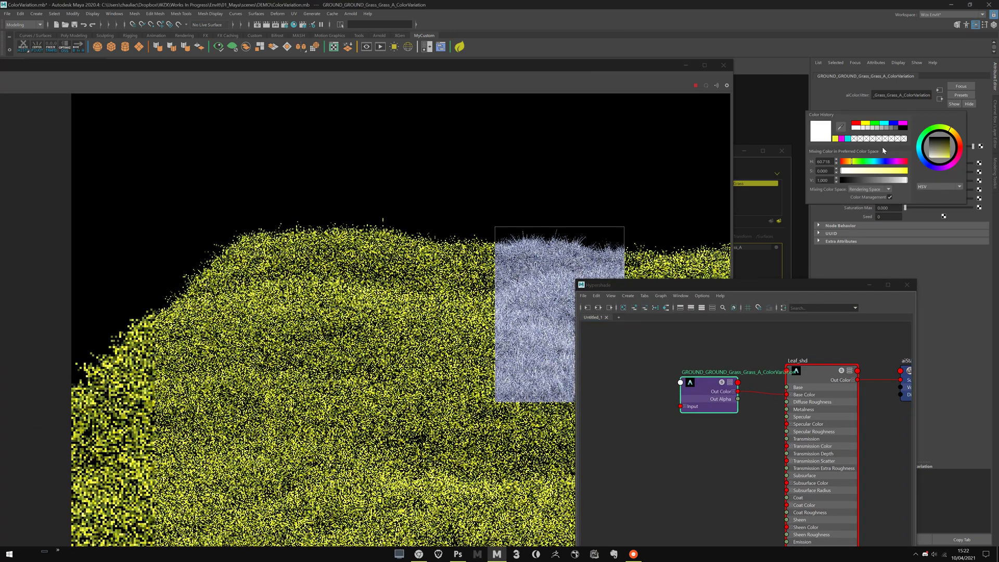
click(836, 138)
drag(610, 63, 454, 78)
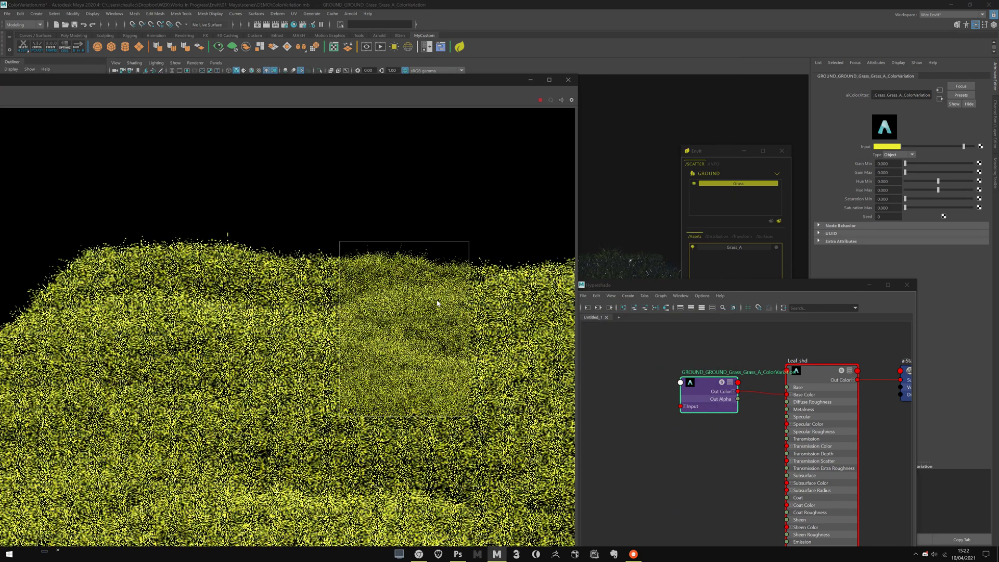
middle_drag(437, 303, 475, 302)
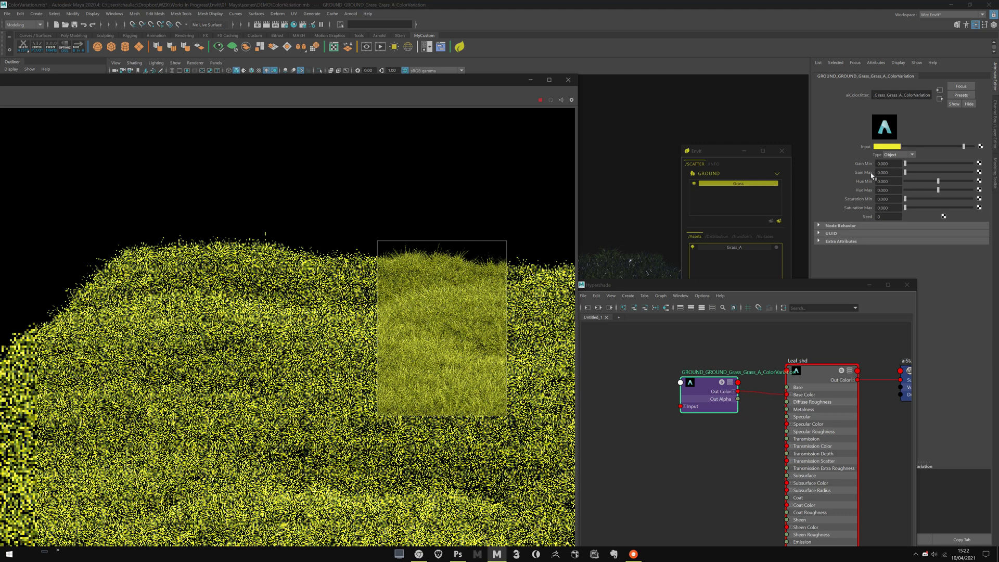
Set Hue Min to -0.067, Hue Max to 0.027, Saturation Max to 0.706, Gain Min to -1.000 and Gain Max to 1.647
drag(937, 194, 910, 207)
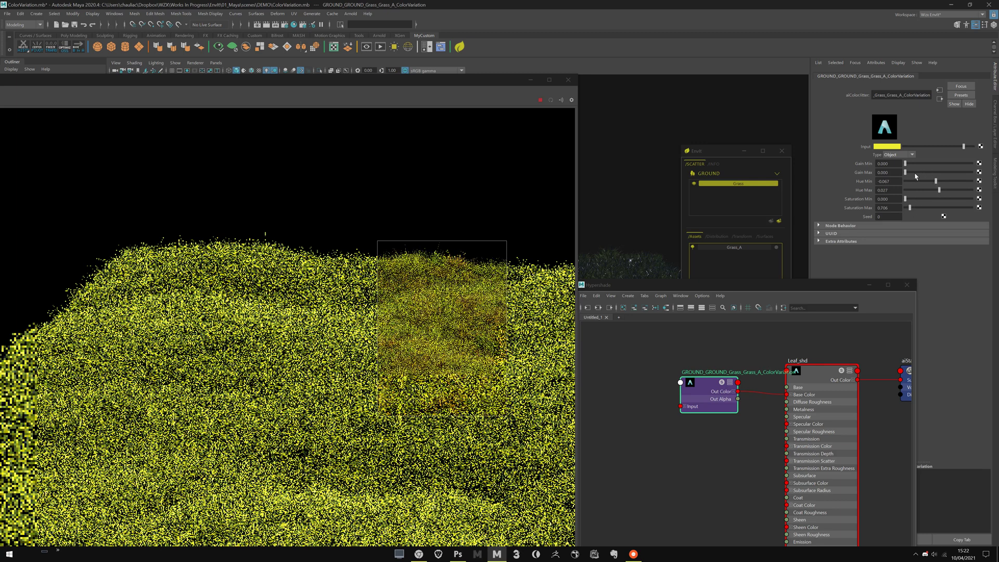
drag(915, 173, 917, 173)
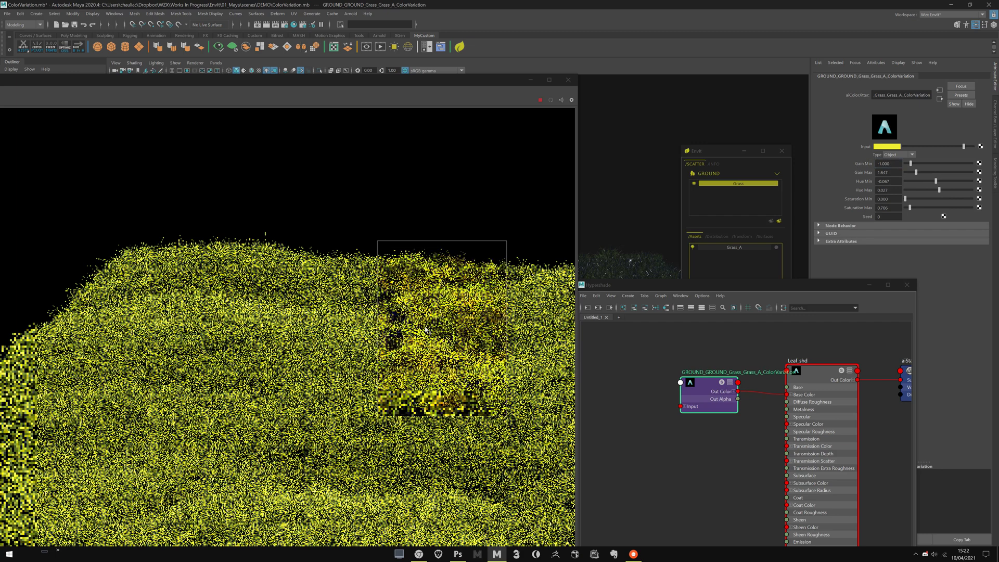
Redraw the render region larger so it covers much more of the grass hill
scroll(416, 328, down, 1)
drag(254, 245, 516, 501)
scroll(344, 402, up, 2)
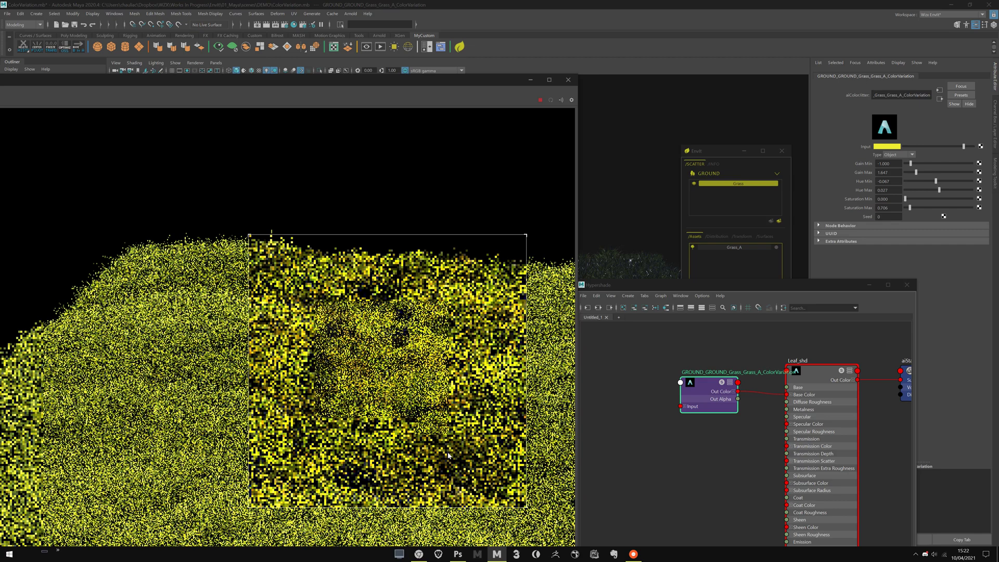
Widen the color variation node's hue range by setting Hue Min to -0.592 and Hue Max to 0.373
drag(936, 181, 919, 181)
click(951, 191)
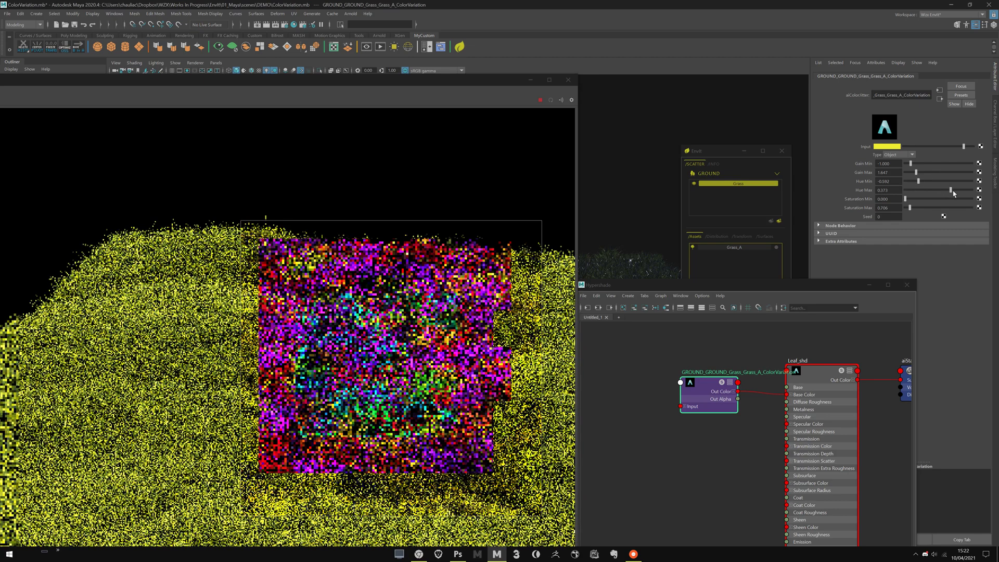
scroll(435, 393, down, 1)
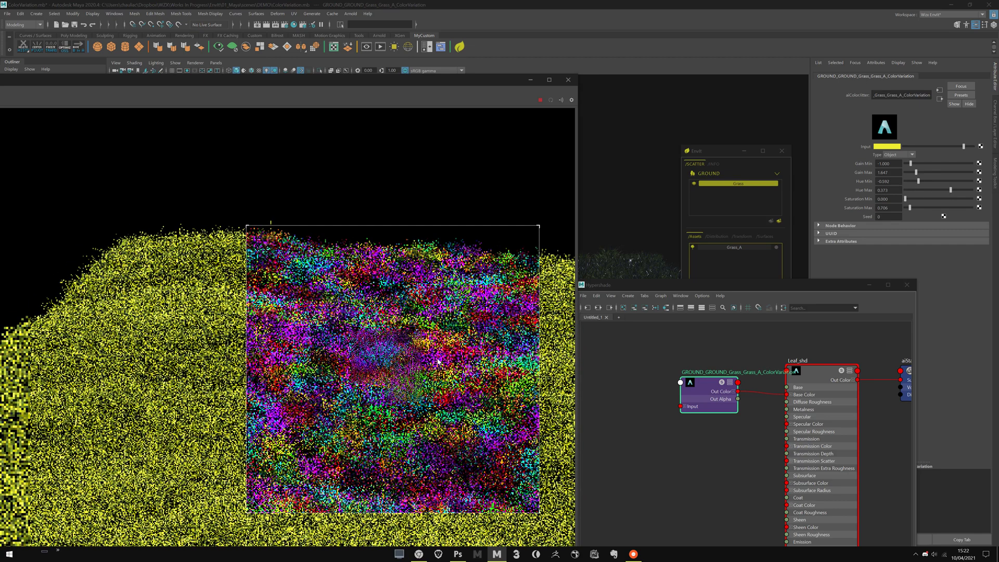
middle_drag(435, 393, 453, 325)
Set the color variation node's Gain Min to 0 and Gain Max to 1.333, keeping the render region in view
drag(893, 164, 866, 163)
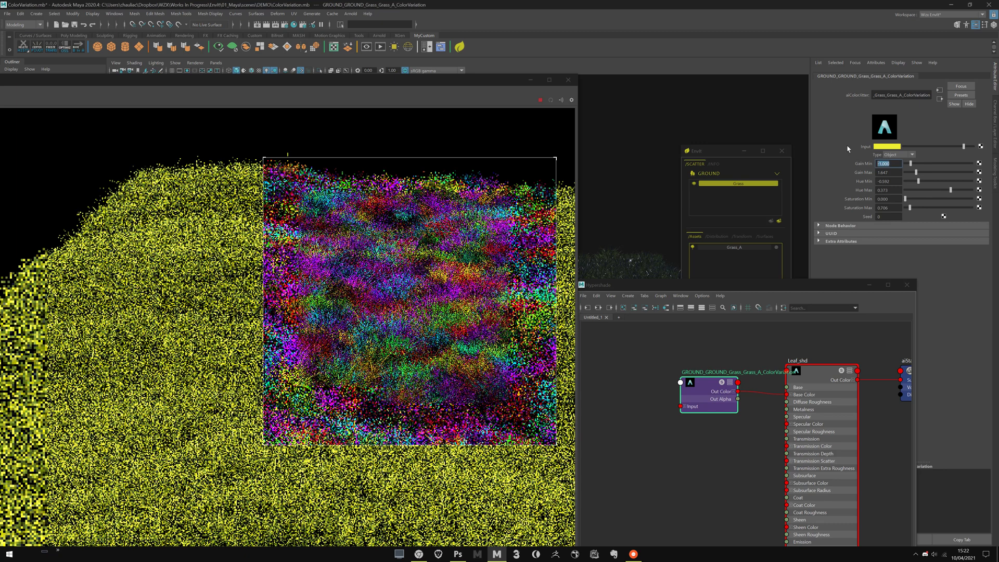
text(0)
key(Return)
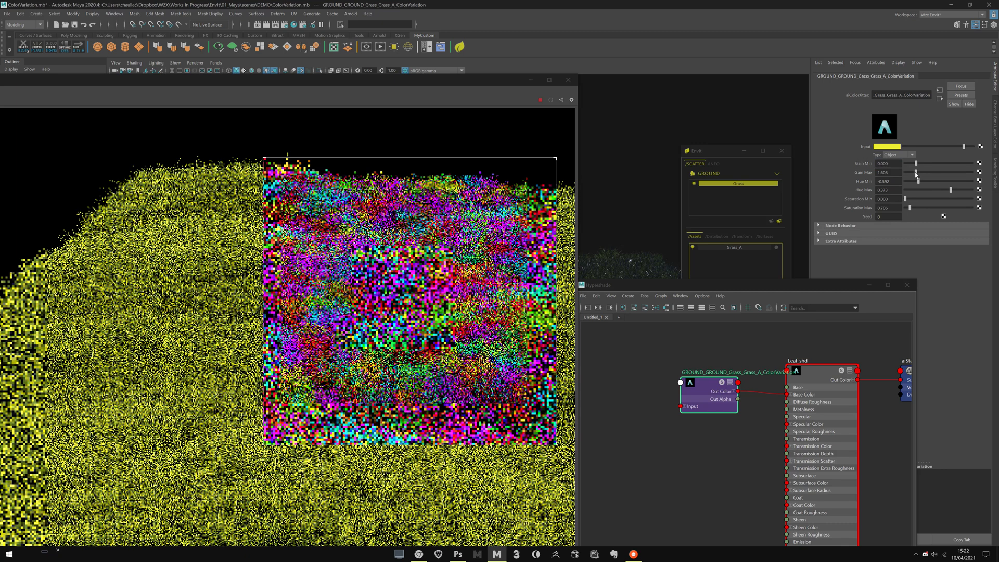
drag(917, 173, 915, 175)
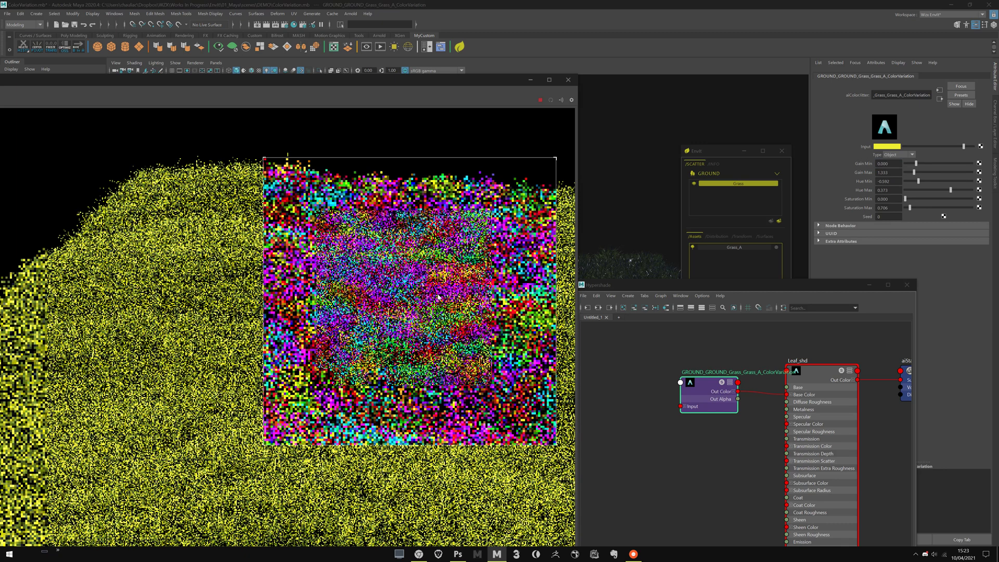
middle_drag(461, 289, 403, 312)
scroll(404, 312, up, 1)
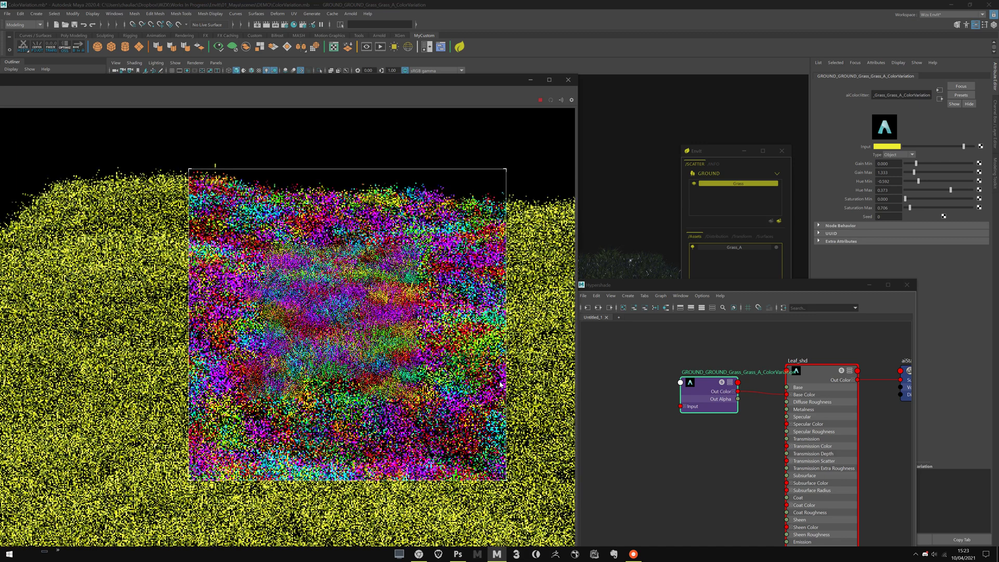